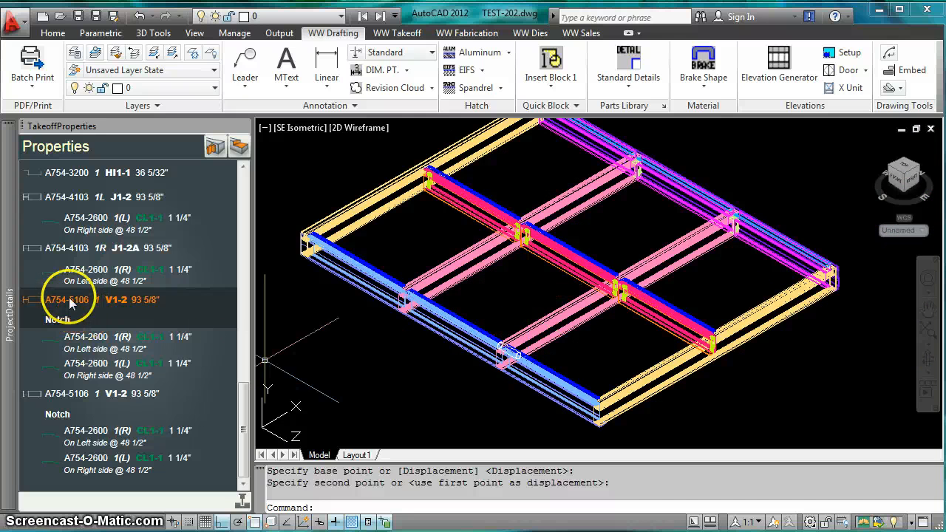
- Locate the two A754-5106 V1-2 verticals in the model by selecting each one's entry in the takeoff list
click(58, 393)
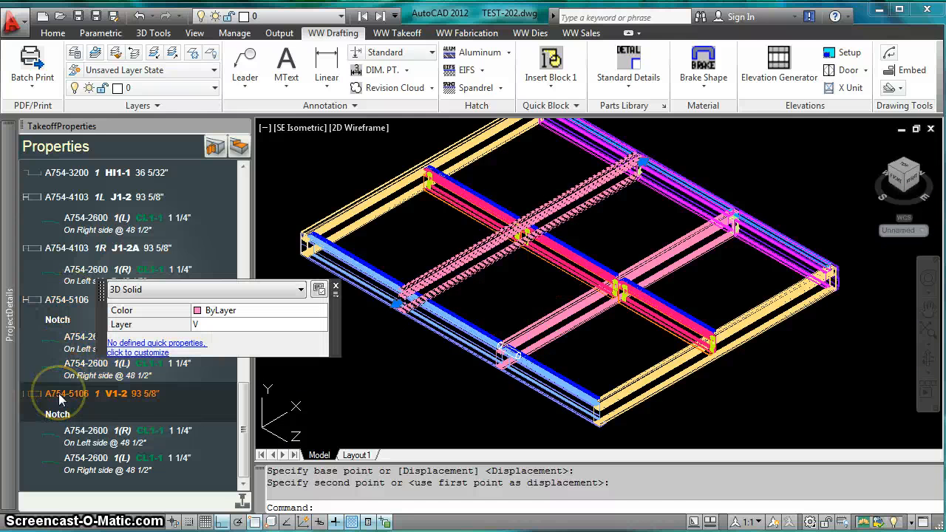
click(47, 303)
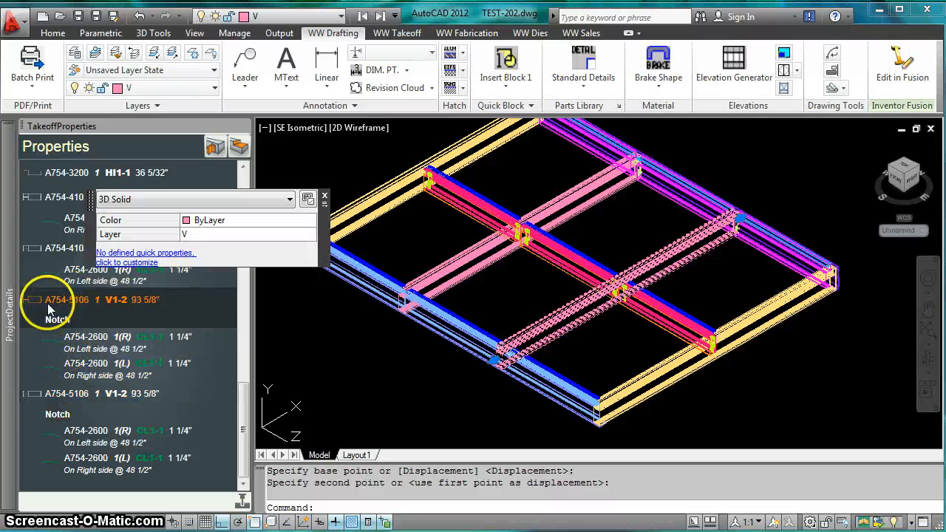
click(323, 197)
click(138, 340)
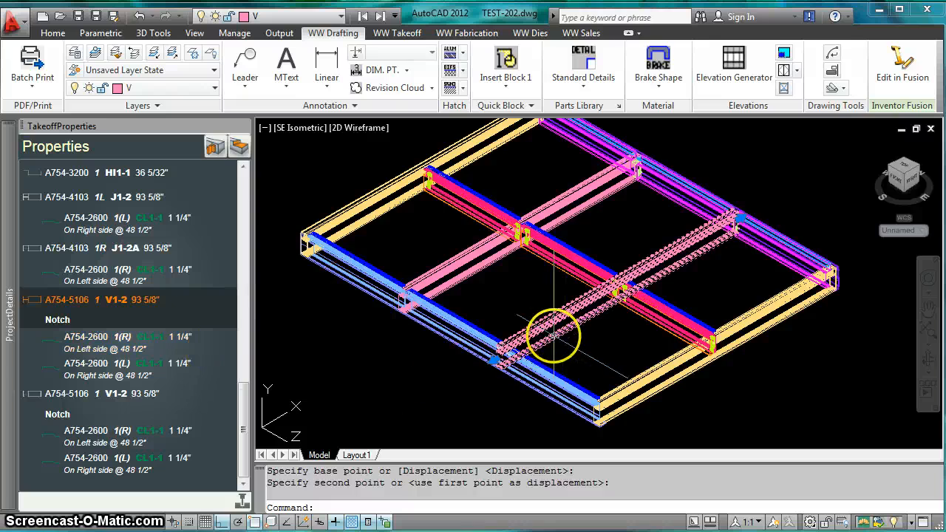
- Examine the cylinder passing through the end of the V1-2 vertical at the blue horizontal and compare the neighbouring vertical
scroll(548, 339, up, 3)
scroll(510, 362, up, 4)
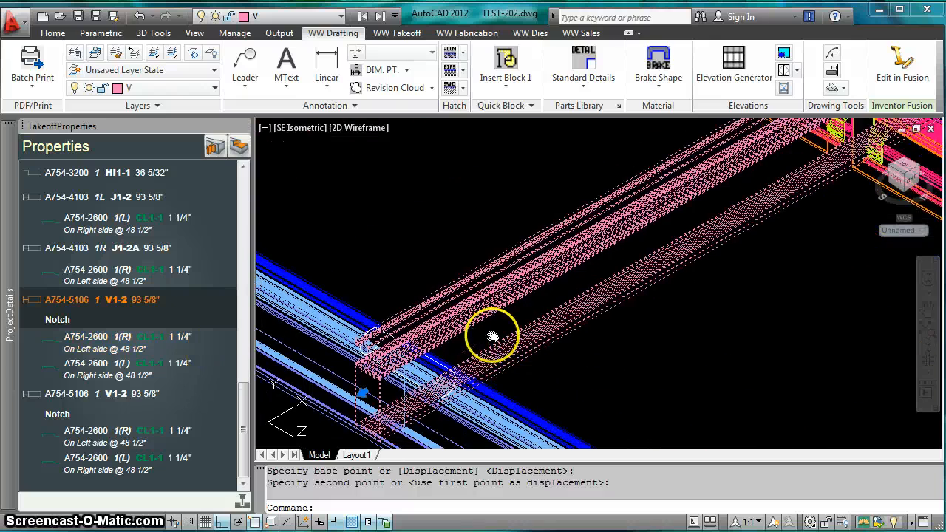
scroll(508, 328, up, 3)
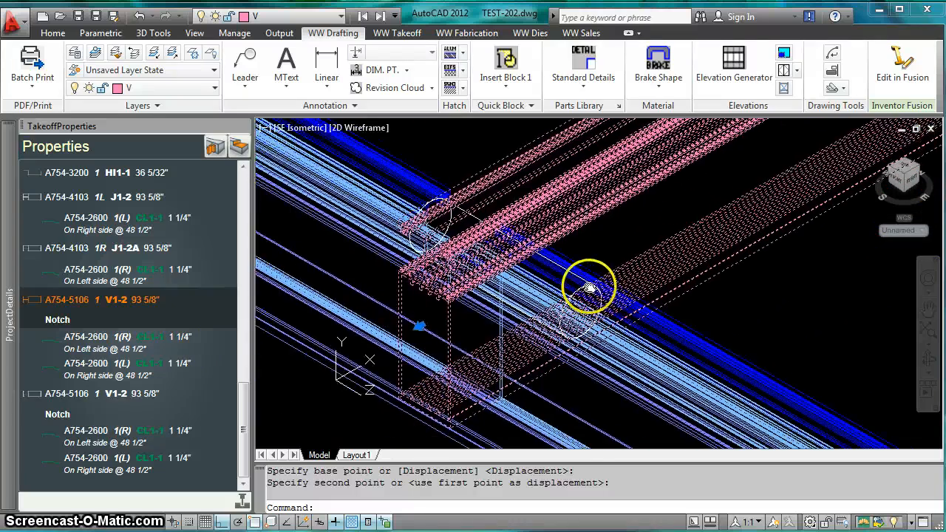
key(Escape)
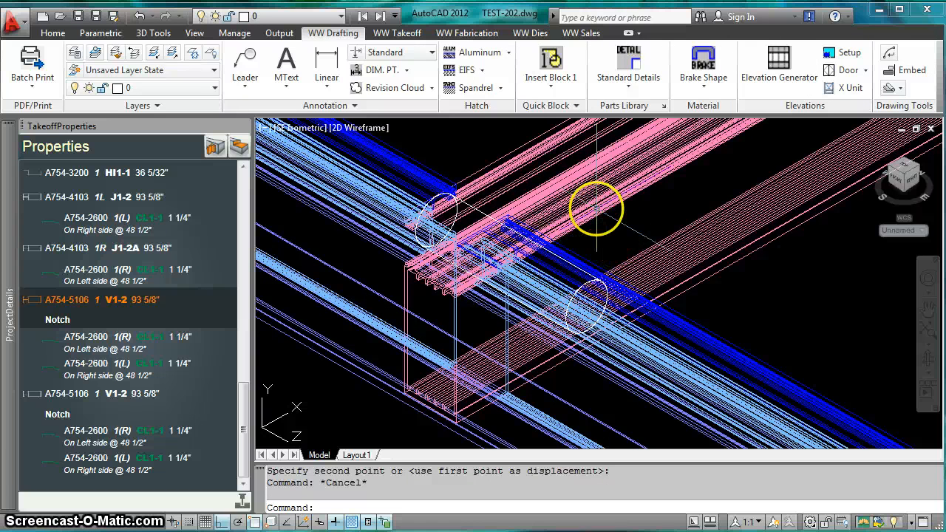
scroll(596, 209, down, 2)
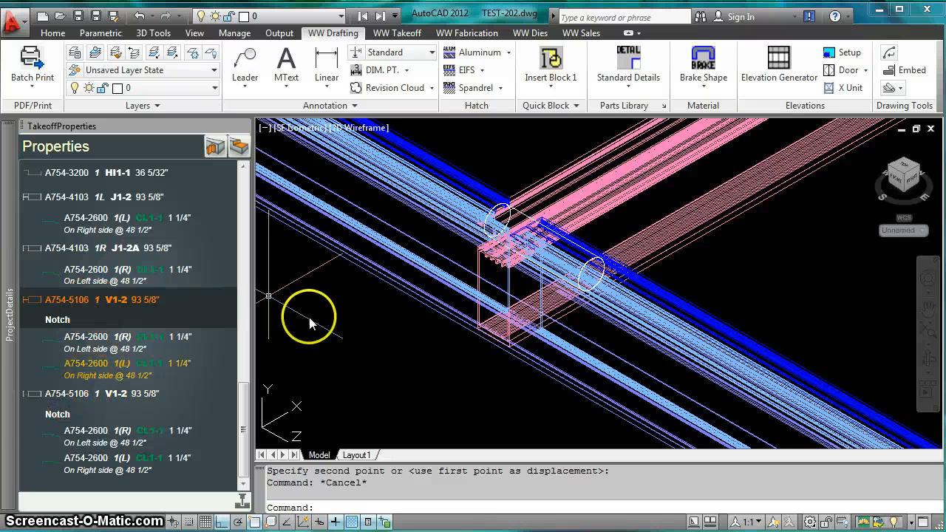
scroll(476, 222, down, 4)
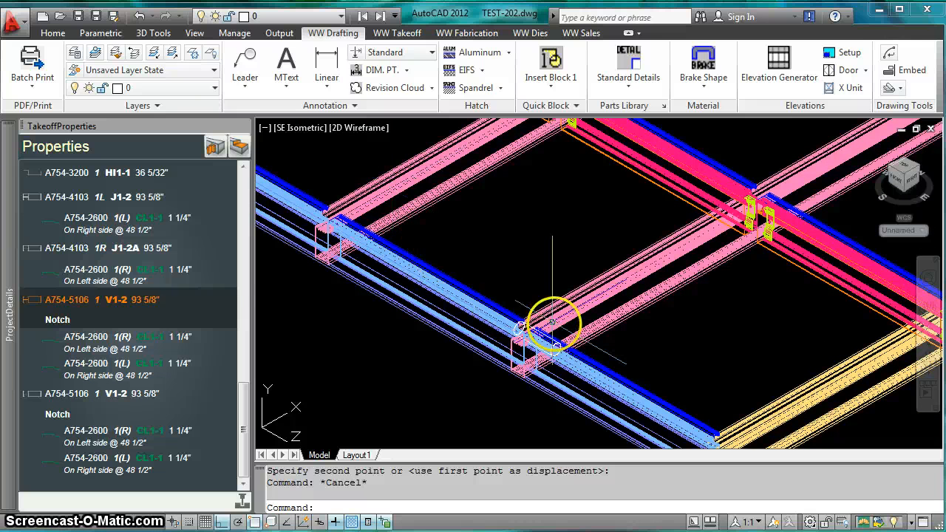
scroll(556, 336, up, 5)
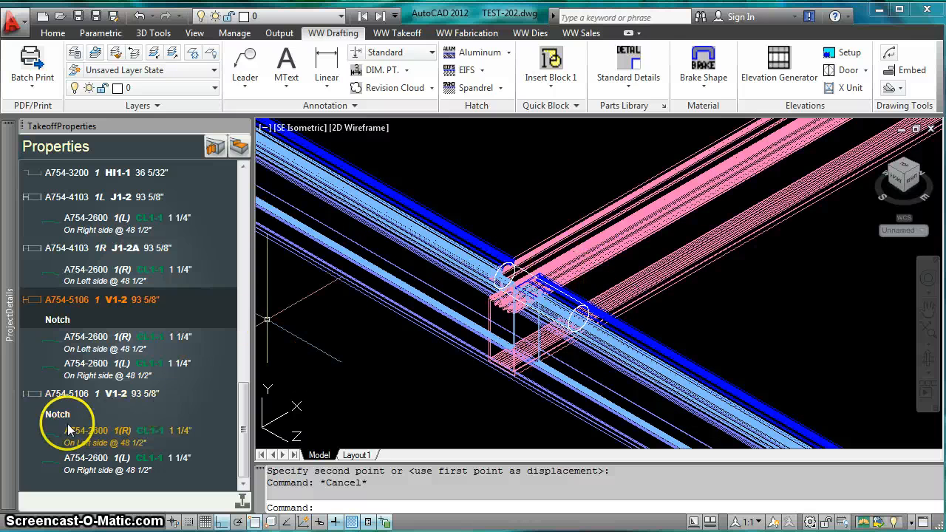
- Check which vertical in the model the last A754-5106 entry refers to, then clear the selection
click(59, 397)
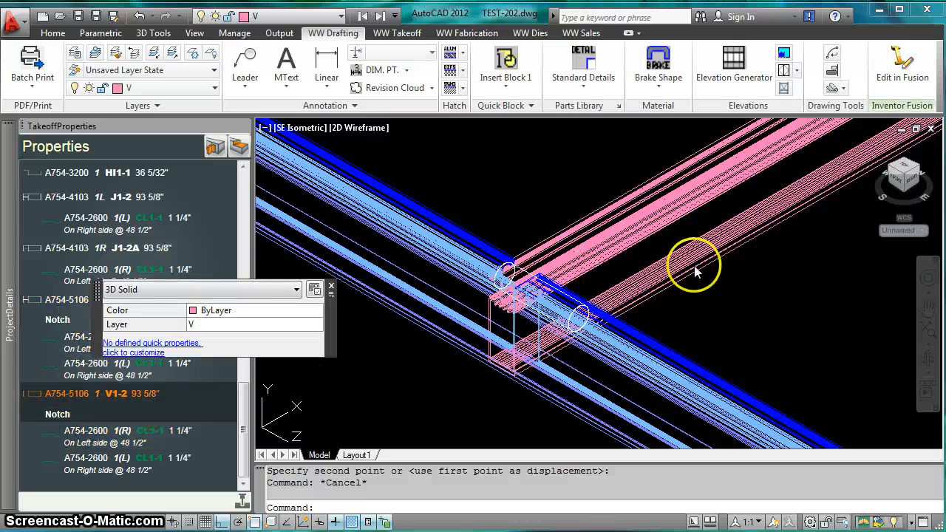
click(638, 263)
click(636, 260)
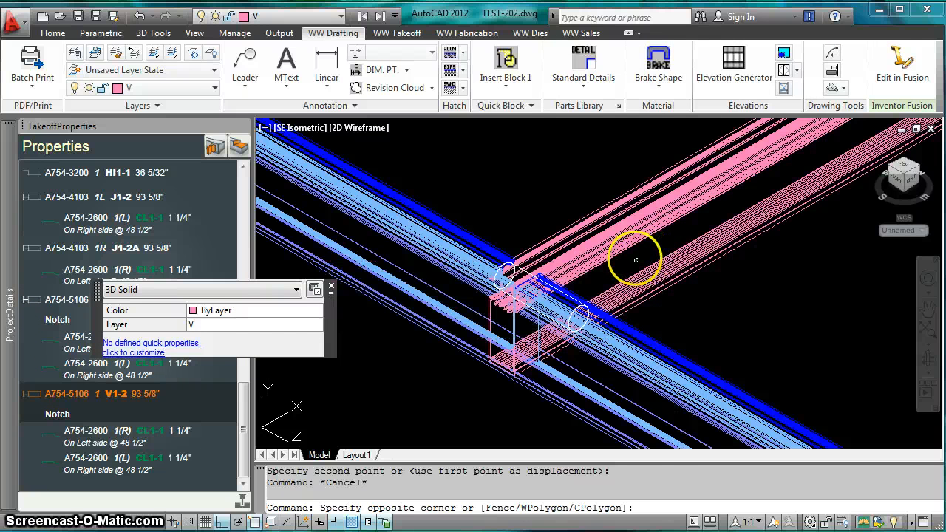
key(Escape)
key(Escape)
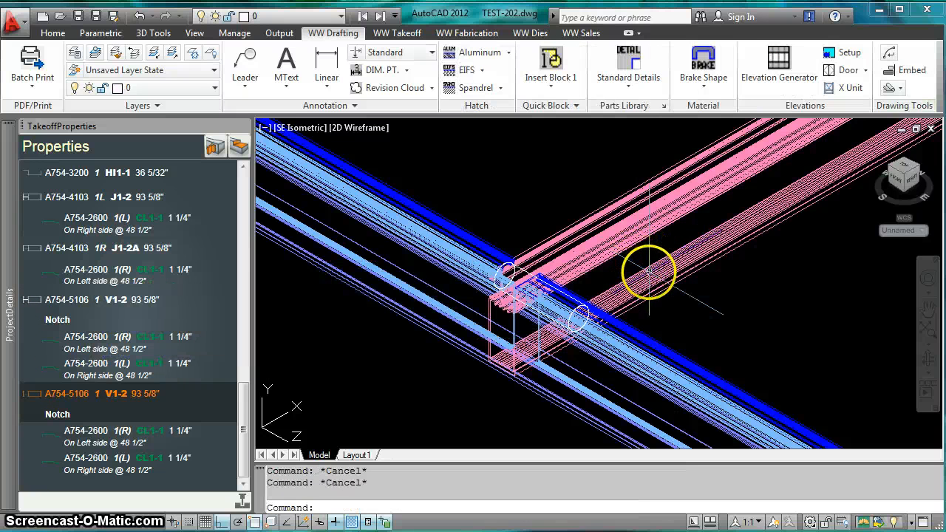
- Set the fab number of the A754-5106 vertical crossed by the cylinder to 2 and highlight its existing notch
click(649, 273)
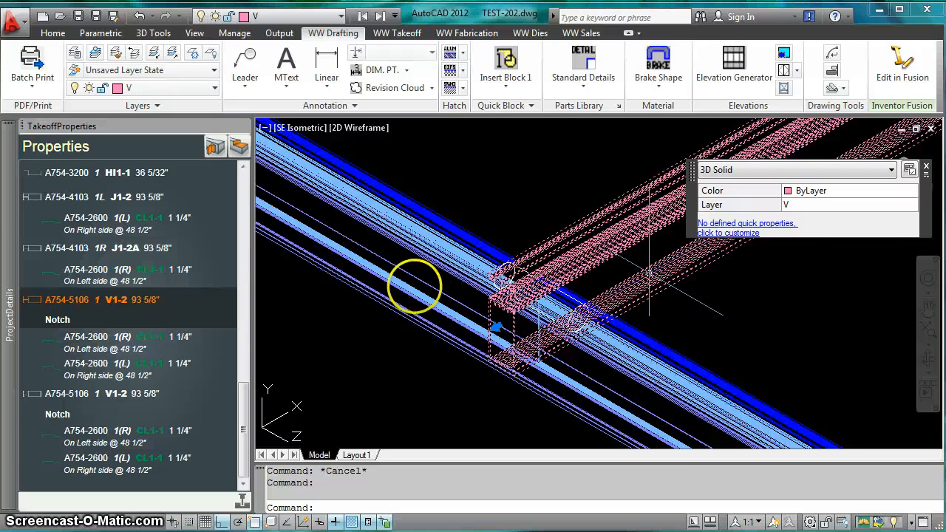
mouse_move(73, 301)
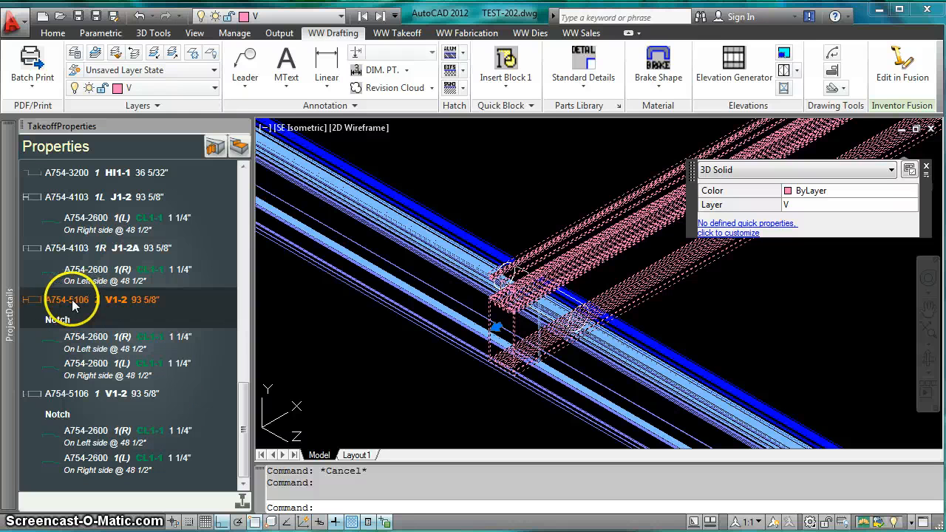
click(72, 301)
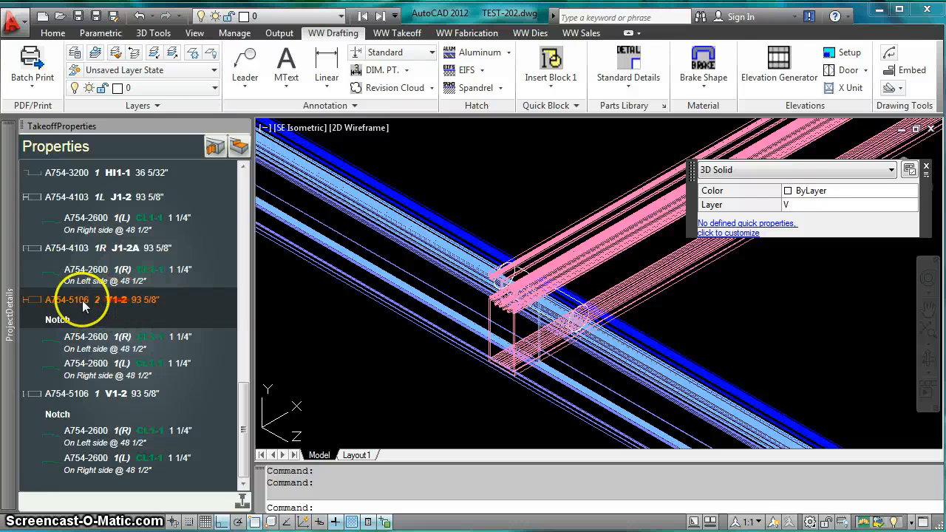
mouse_move(77, 300)
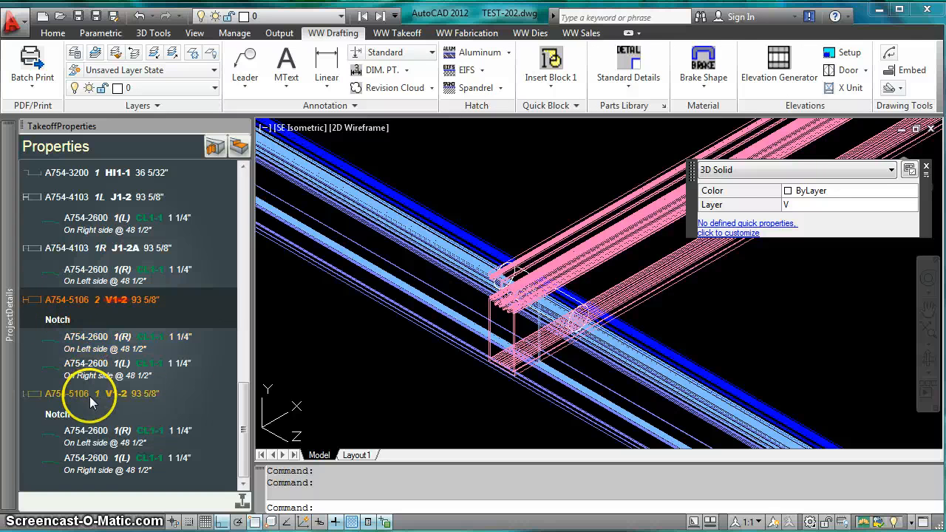
click(56, 319)
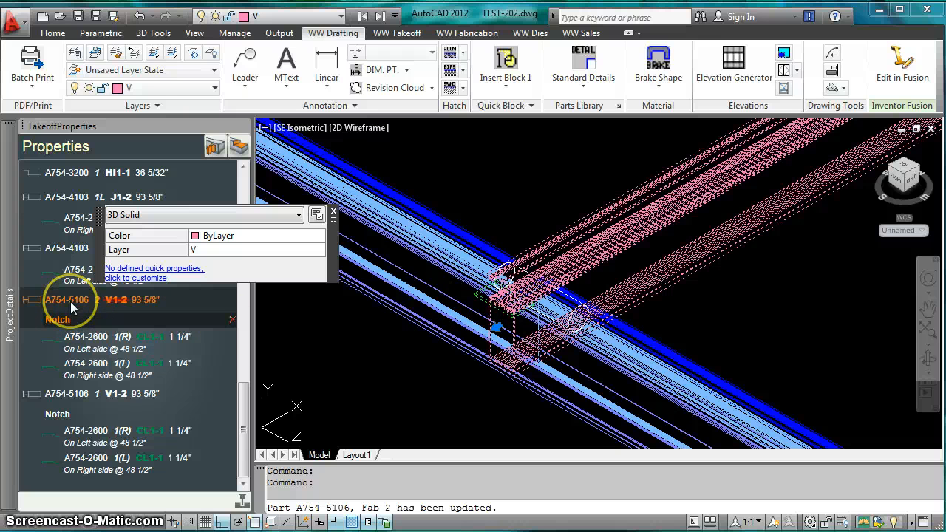
- Notch the end of the fab 2 A754-5106 vertical with the cylinder, update its fab template, and erase the cylinder
click(239, 147)
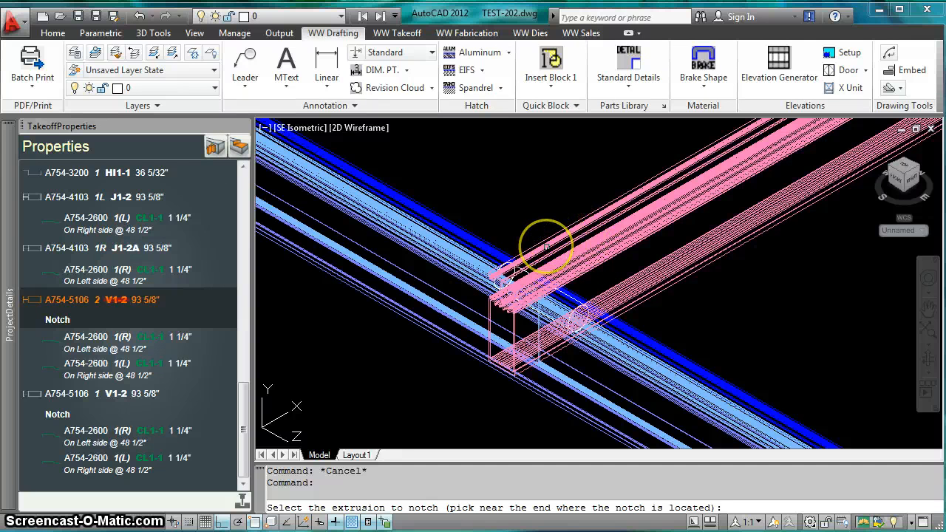
click(546, 246)
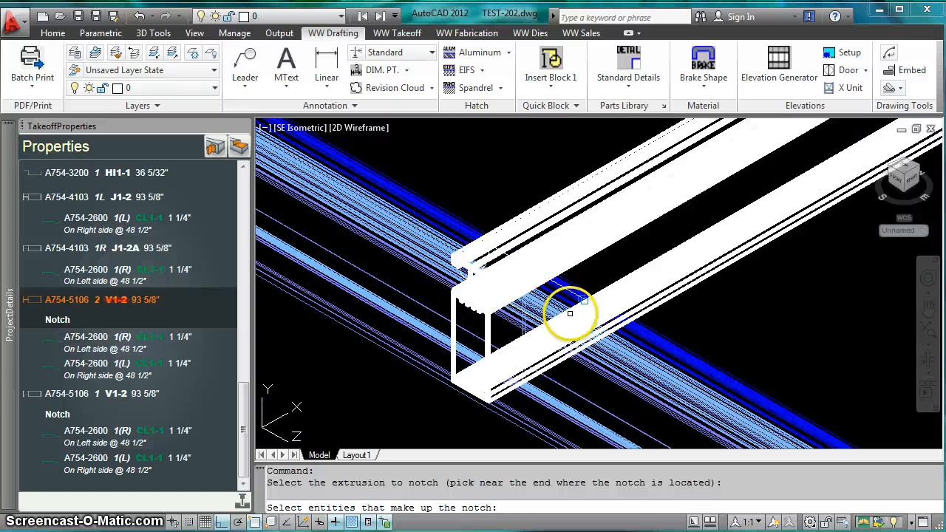
scroll(570, 314, up, 3)
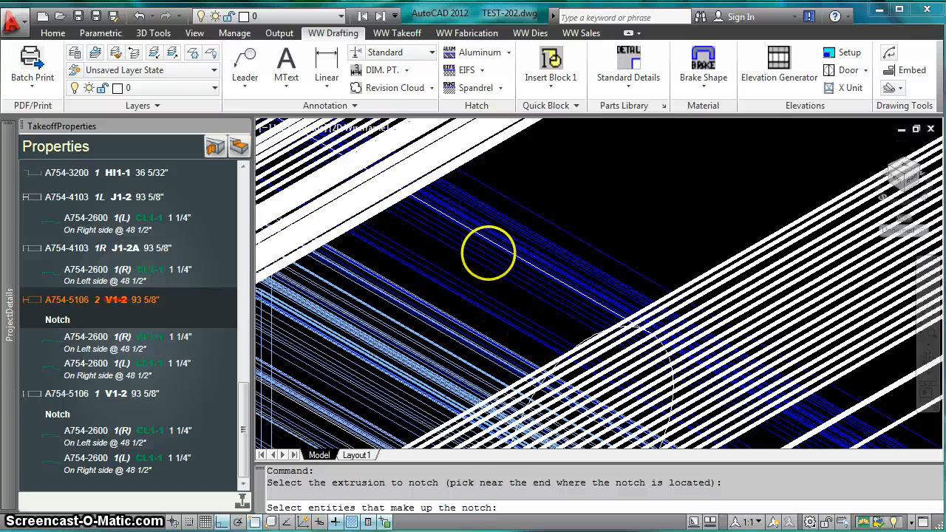
scroll(489, 253, down, 3)
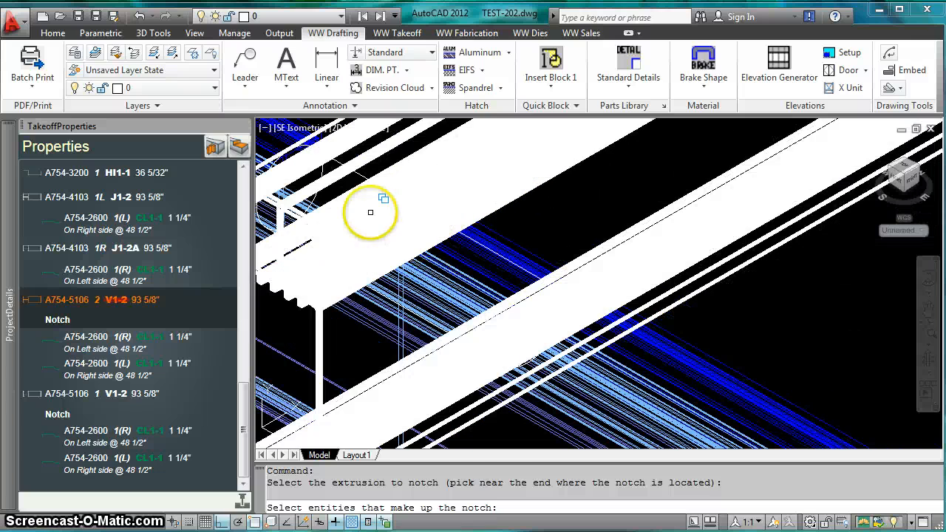
click(317, 197)
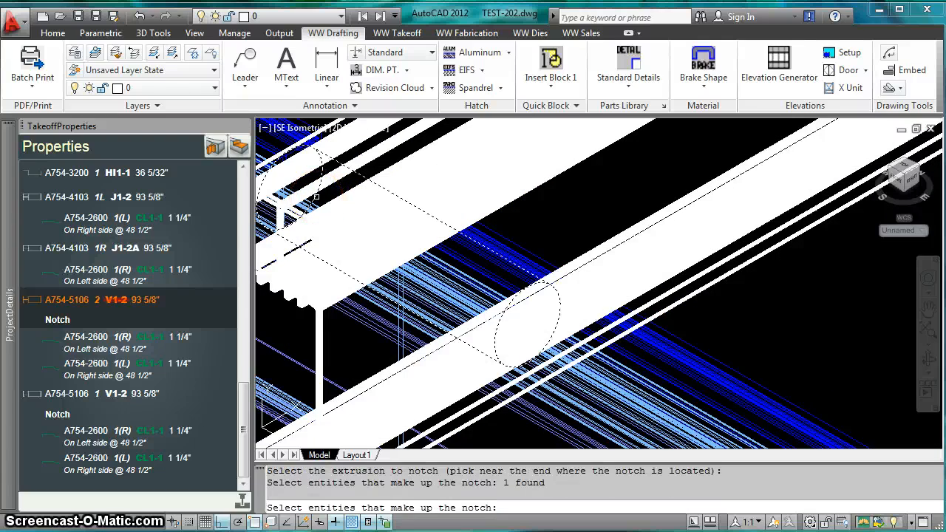
key(Return)
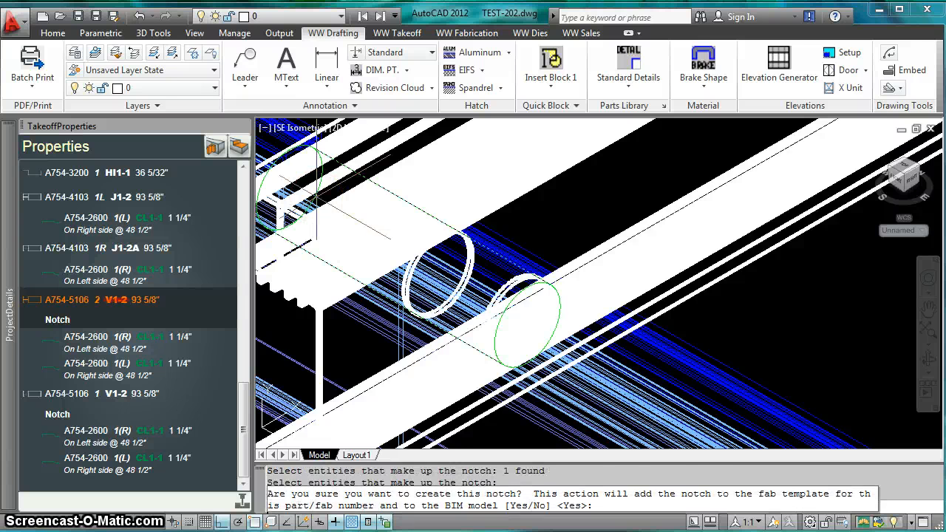
key(Return)
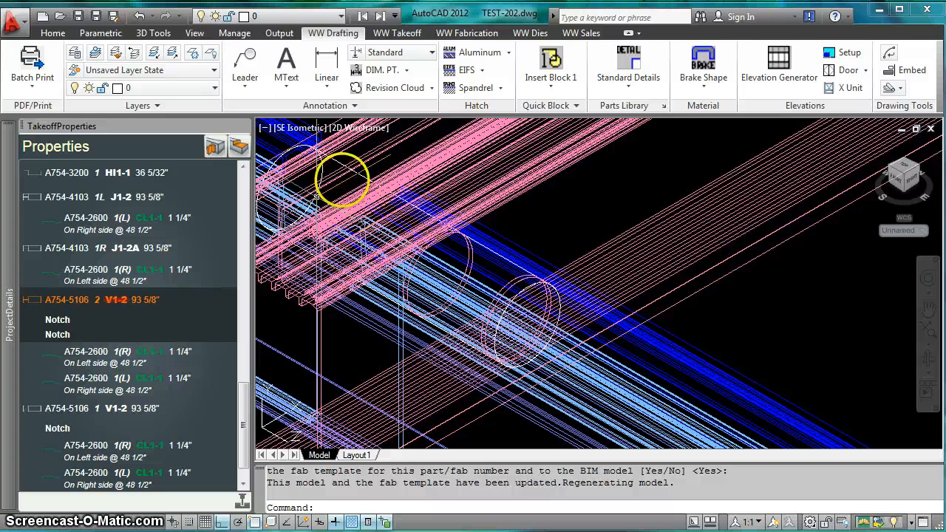
click(337, 160)
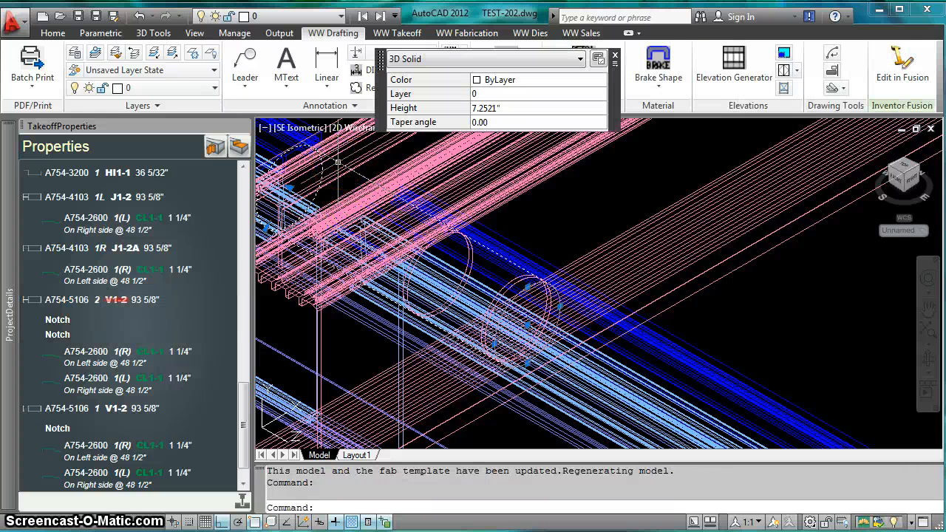
key(Delete)
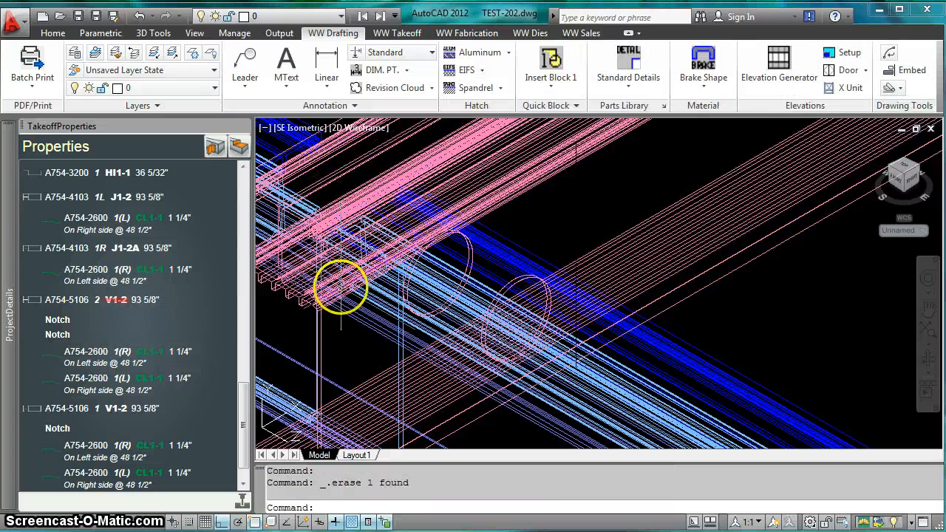
- Review the notches listed under the fab 2 and fab 1 A754-5106 verticals by highlighting each one
click(59, 319)
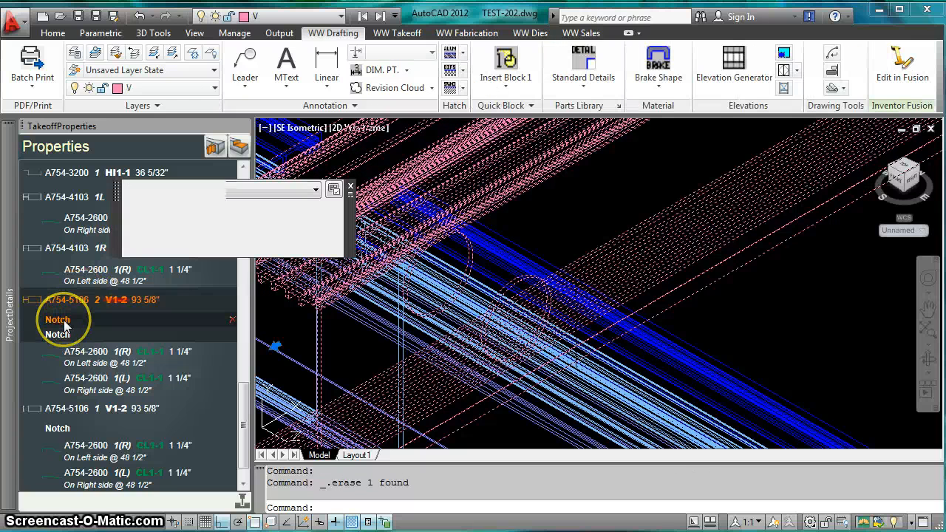
click(63, 335)
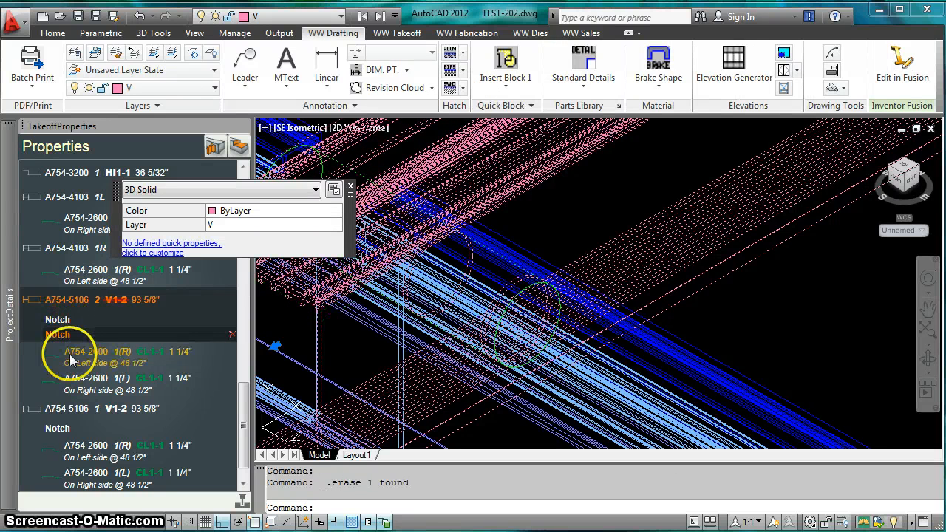
click(57, 429)
click(59, 409)
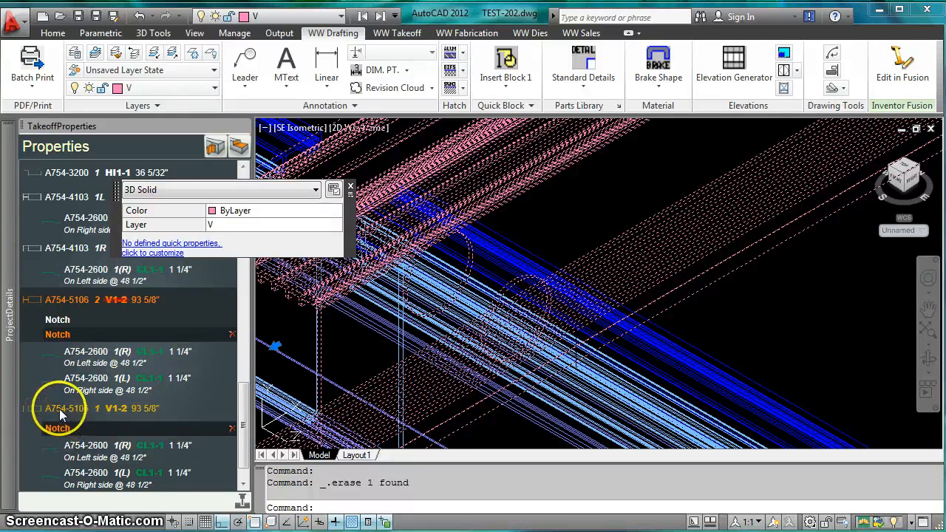
- View the fab template of the fab 2 A754-5106 vertical and close it without saving
click(64, 299)
right_click(64, 298)
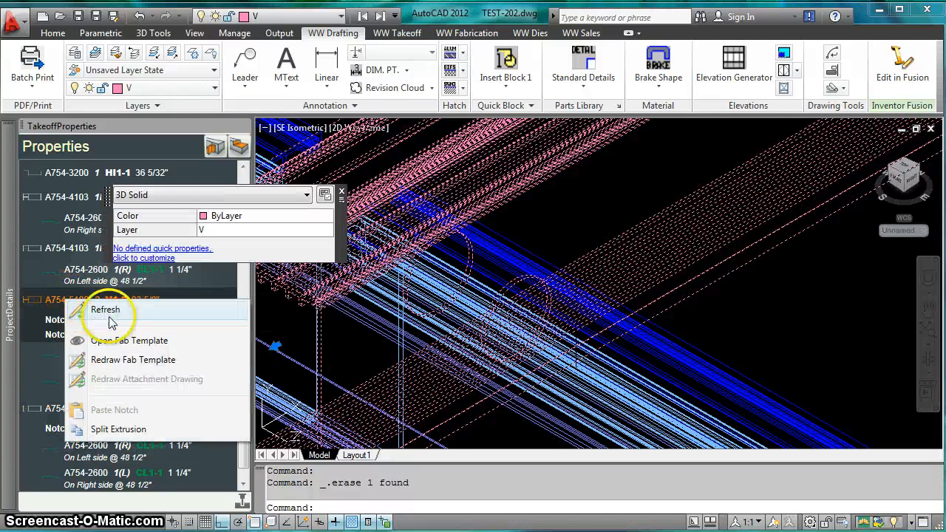
click(111, 340)
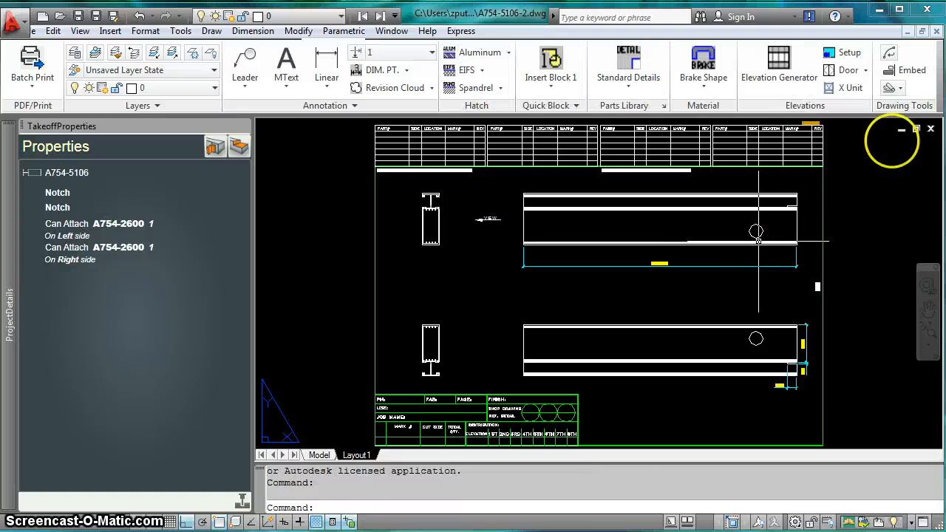
click(931, 130)
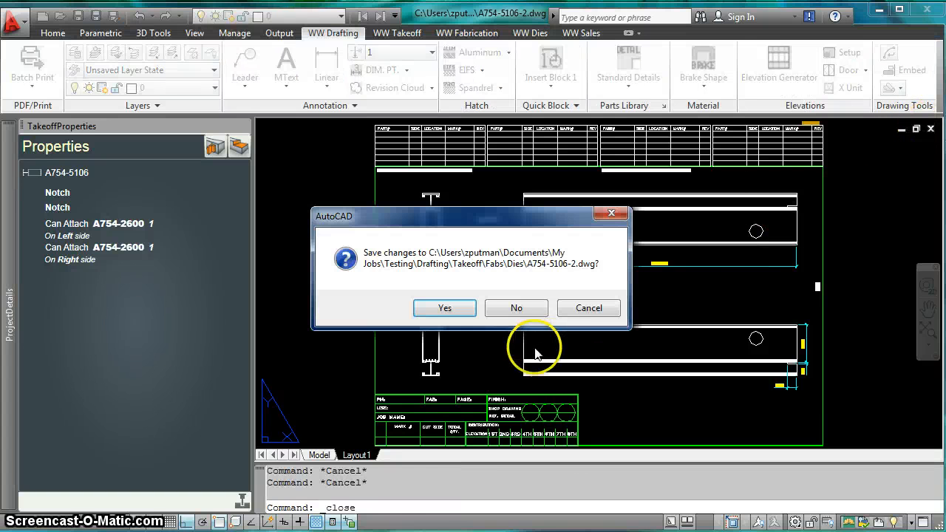
click(517, 308)
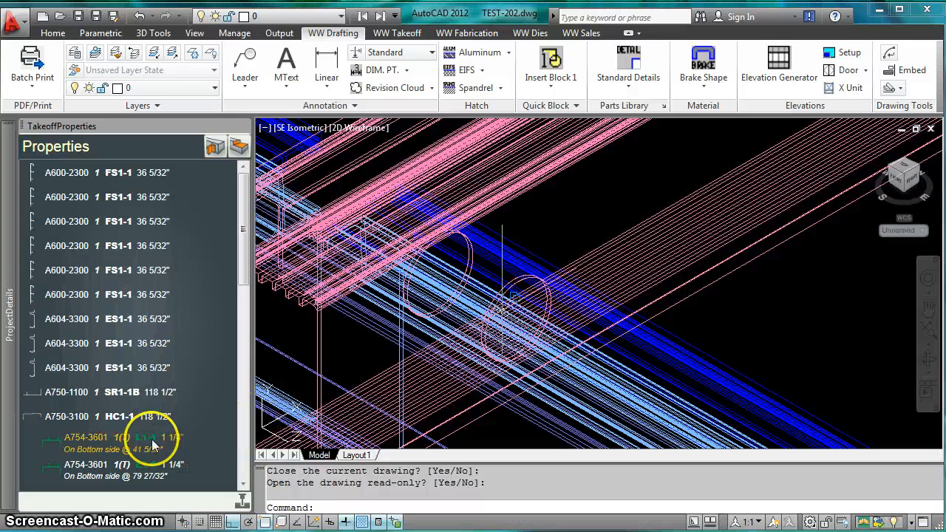
- View the fab template of the fab 1 A754-5106 vertical and close it without saving
drag(239, 260, 239, 469)
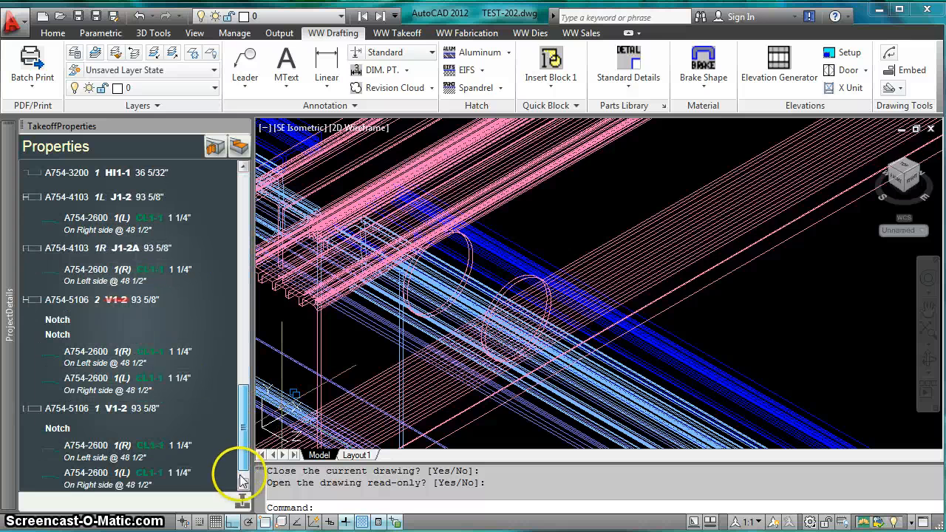
click(82, 412)
right_click(76, 407)
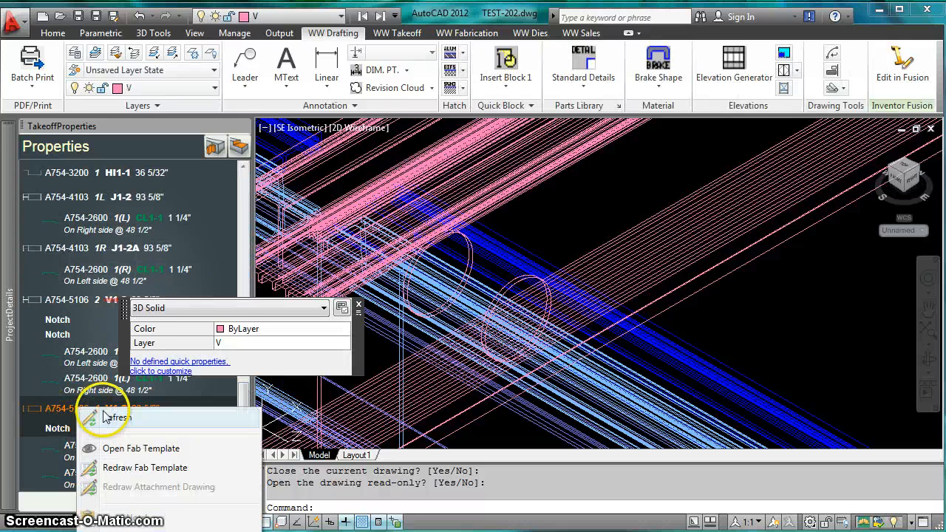
click(122, 449)
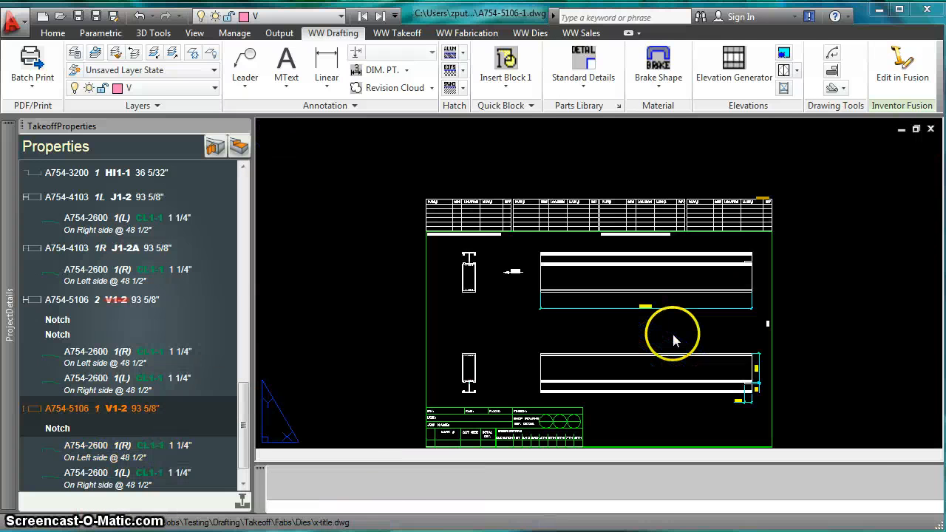
click(931, 130)
click(517, 310)
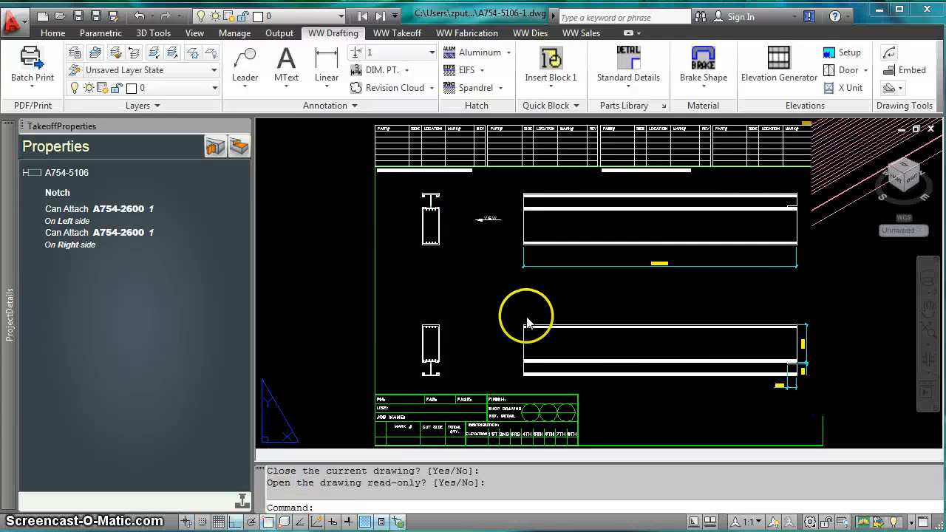
- Try fab number 2 on the other A754-5106 vertical, and return its fab number to 1
scroll(539, 313, down, 5)
scroll(511, 288, up, 4)
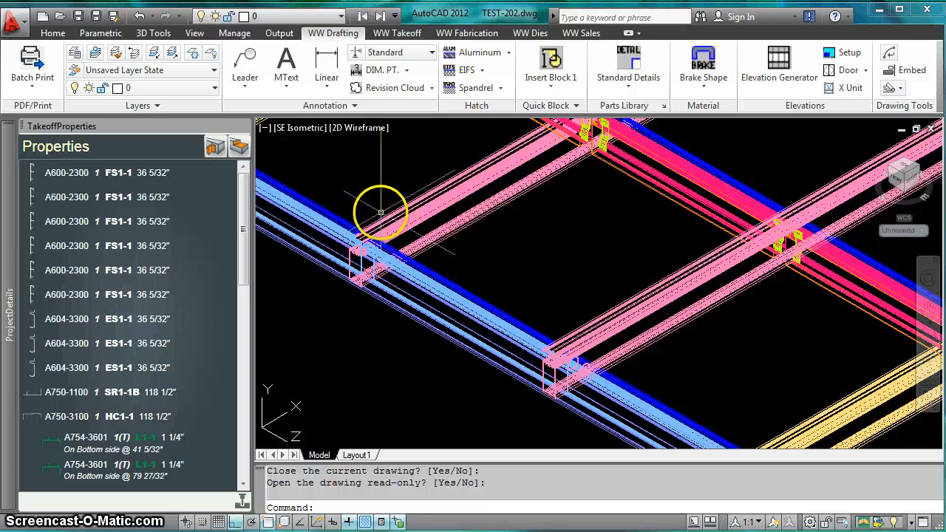
click(399, 221)
key(Escape)
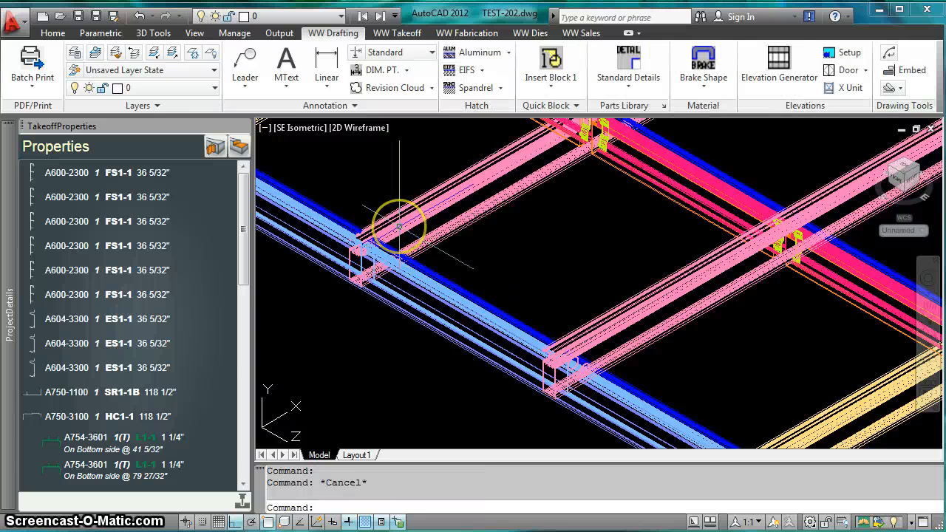
click(399, 221)
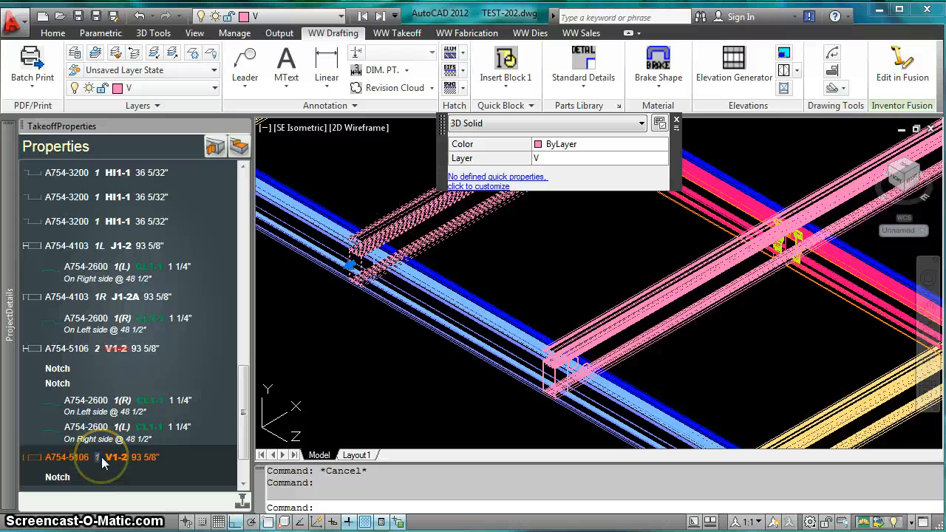
text(2)
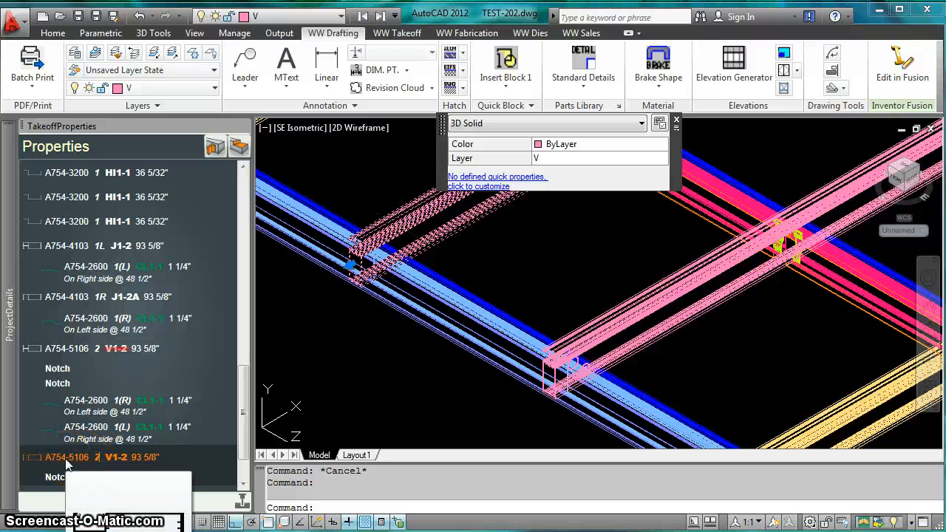
key(Return)
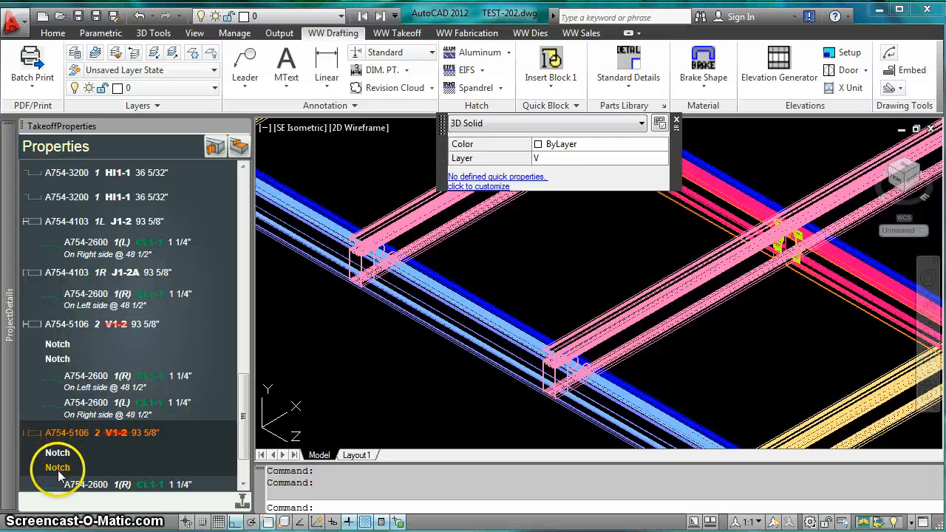
click(71, 434)
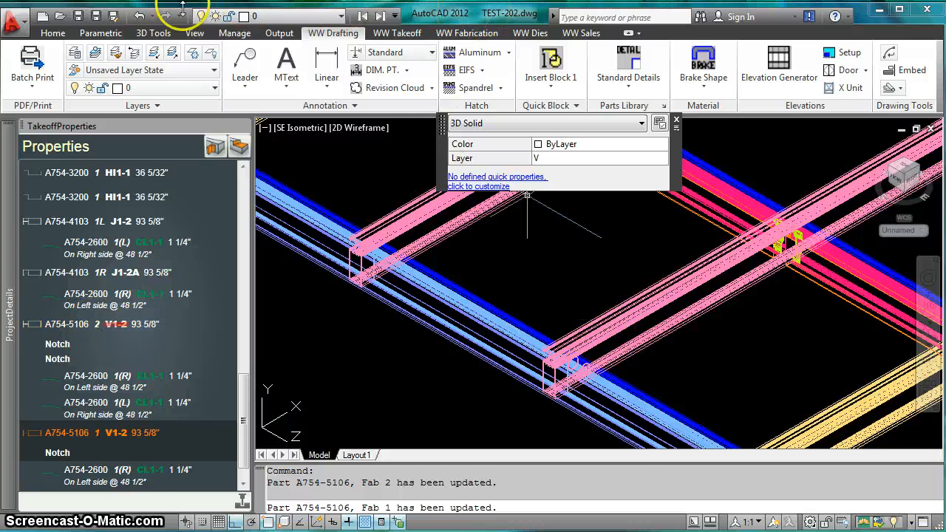
- Save the drawing, overriding the tag line with a new independent use with unique data for the detail data change
click(78, 16)
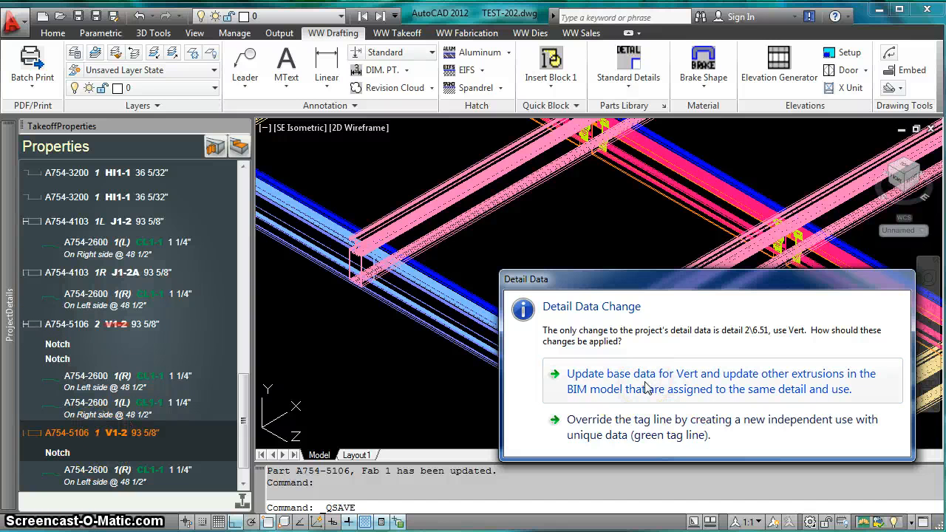
click(662, 435)
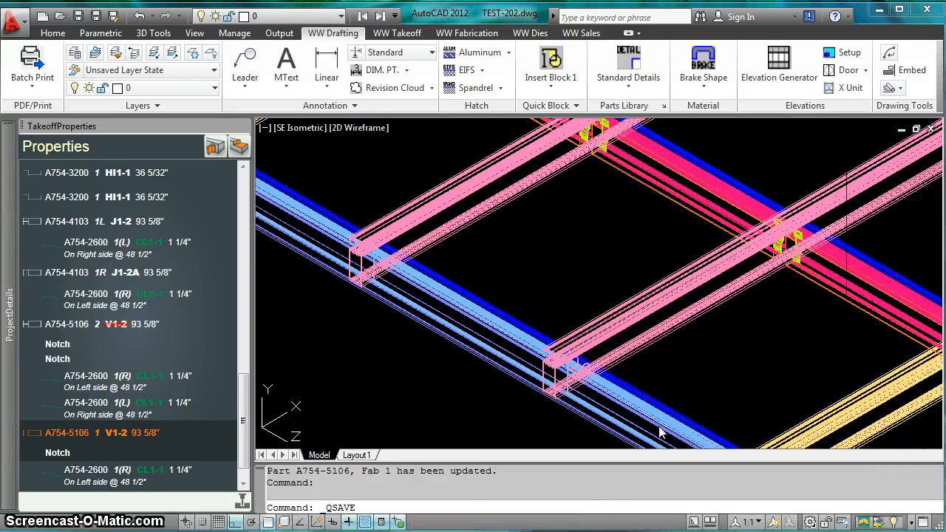
scroll(522, 340, up, 2)
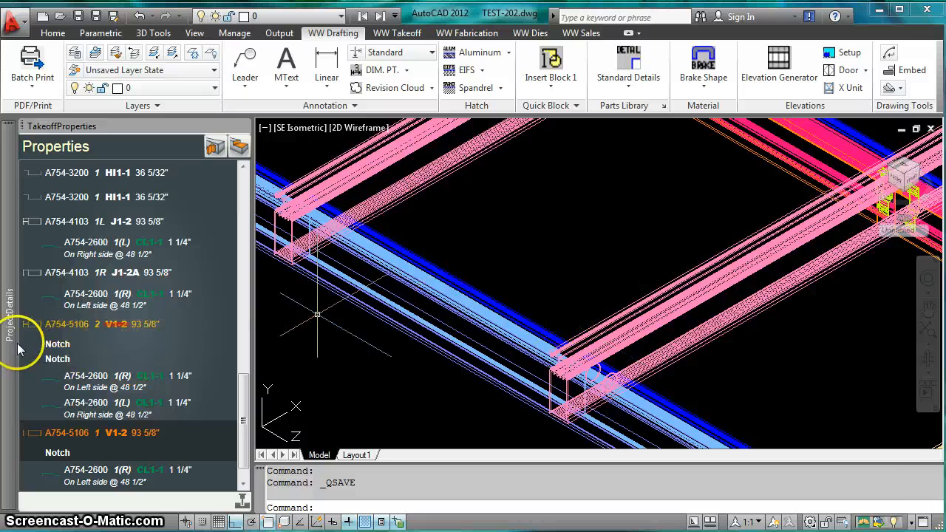
- Refresh the project details and compare the A754-5106 fab numbers in detail 2\6.51 between the Vert use and its TEST-202.dwg override
mouse_move(9, 343)
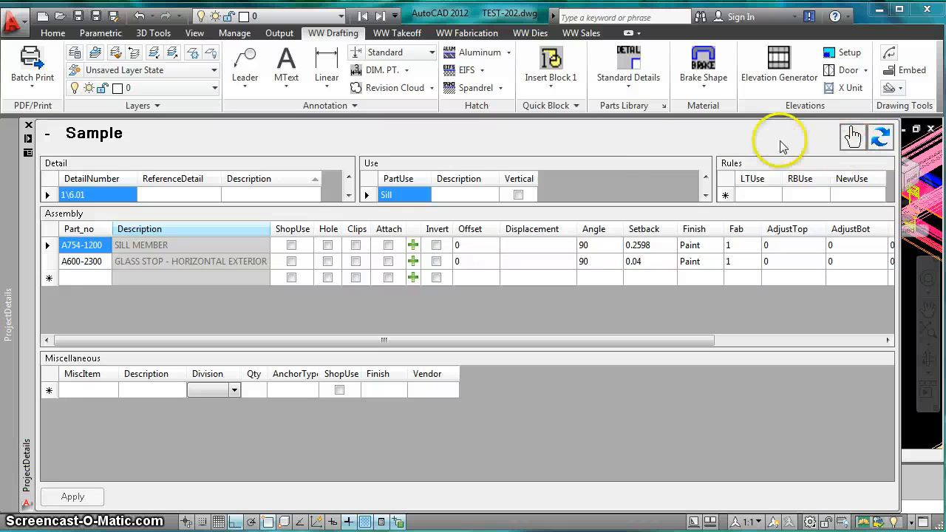
click(882, 139)
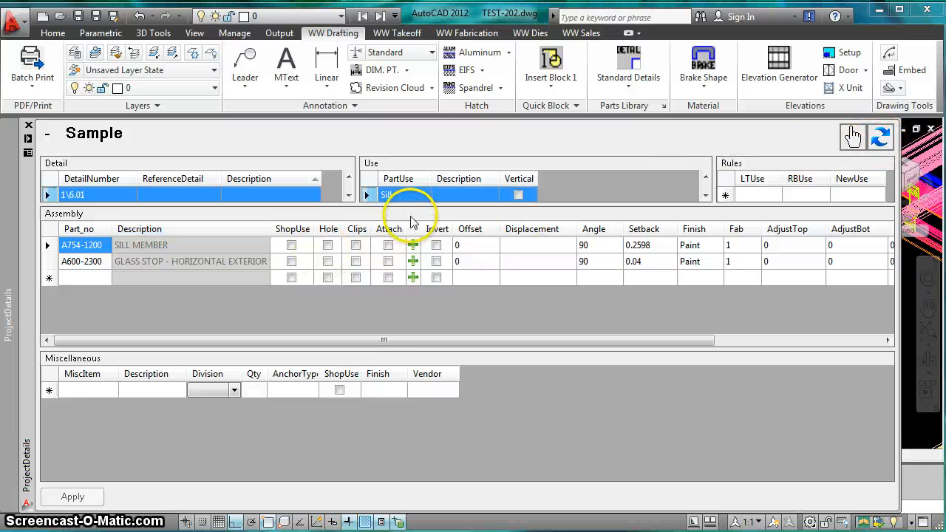
drag(399, 207, 398, 224)
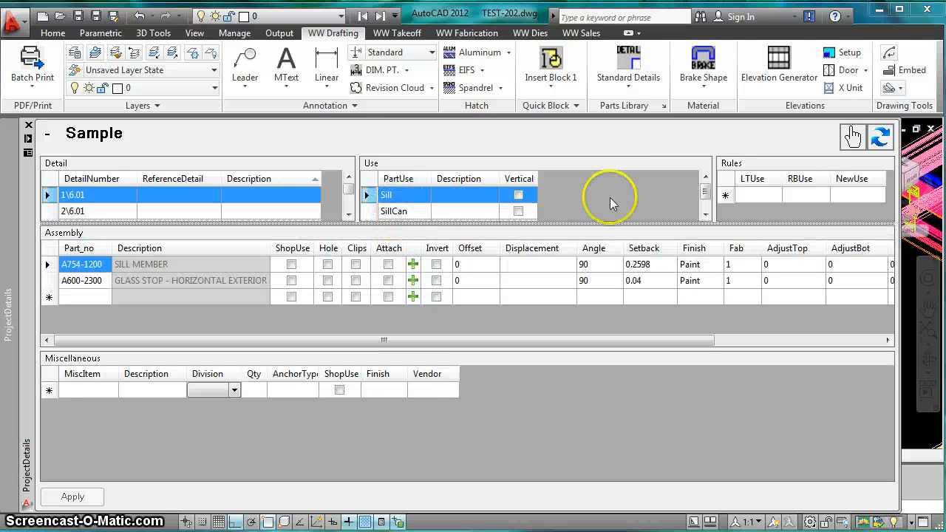
click(349, 214)
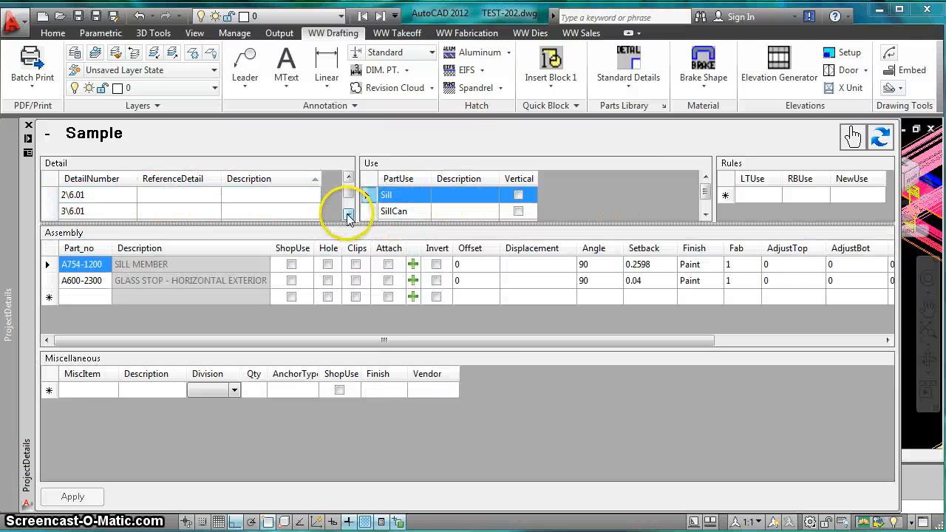
click(99, 196)
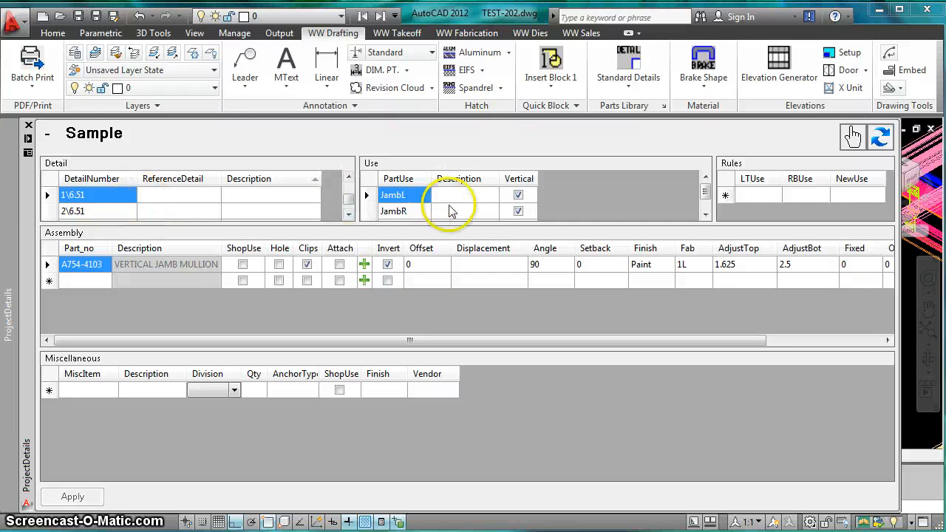
click(102, 210)
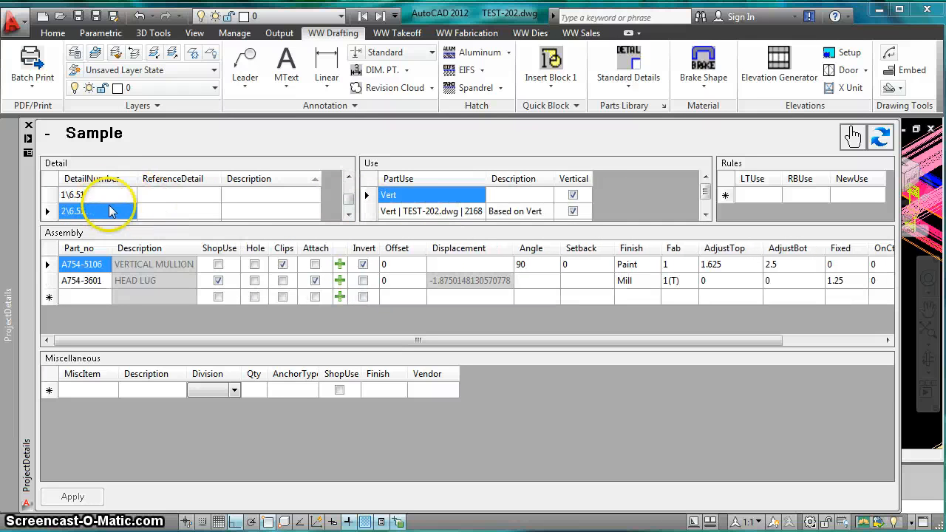
click(434, 214)
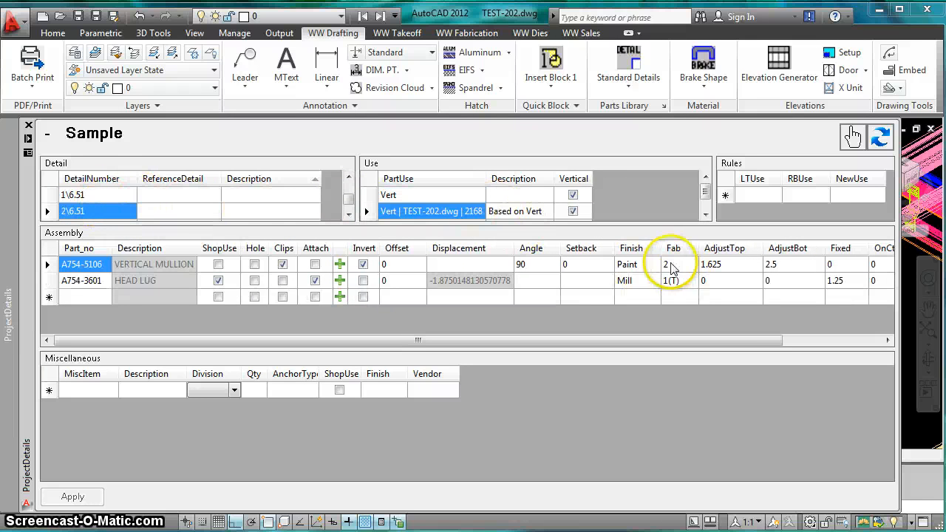
click(420, 195)
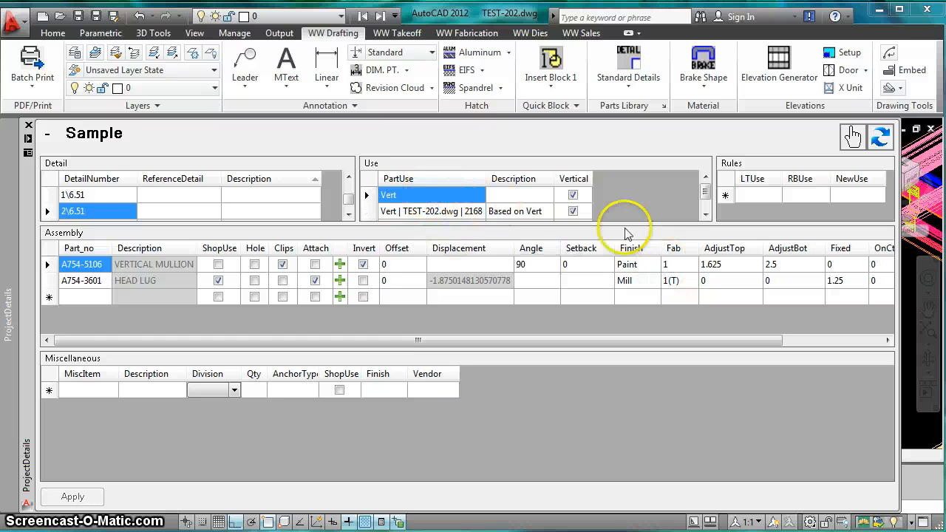